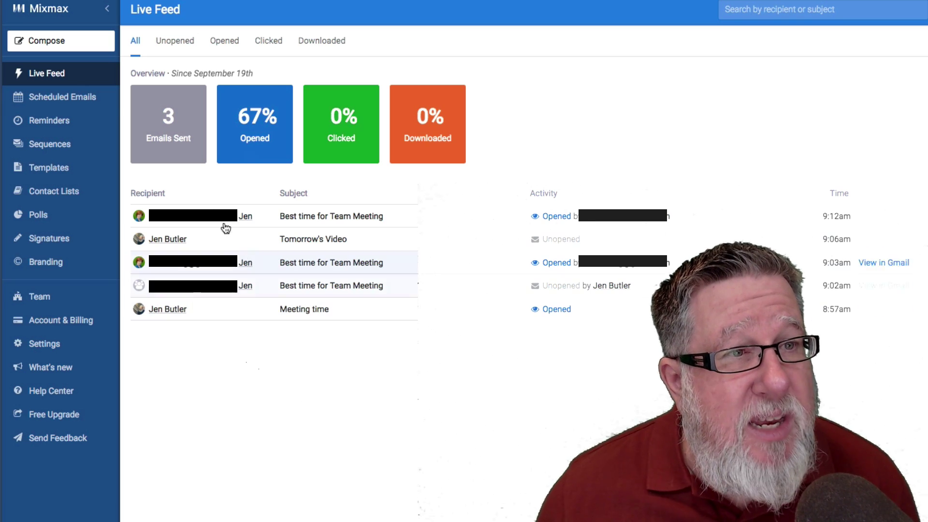
- Start a new email addressed to the suggested contact
{"action": "left_click", "coordinate": [56, 40]}
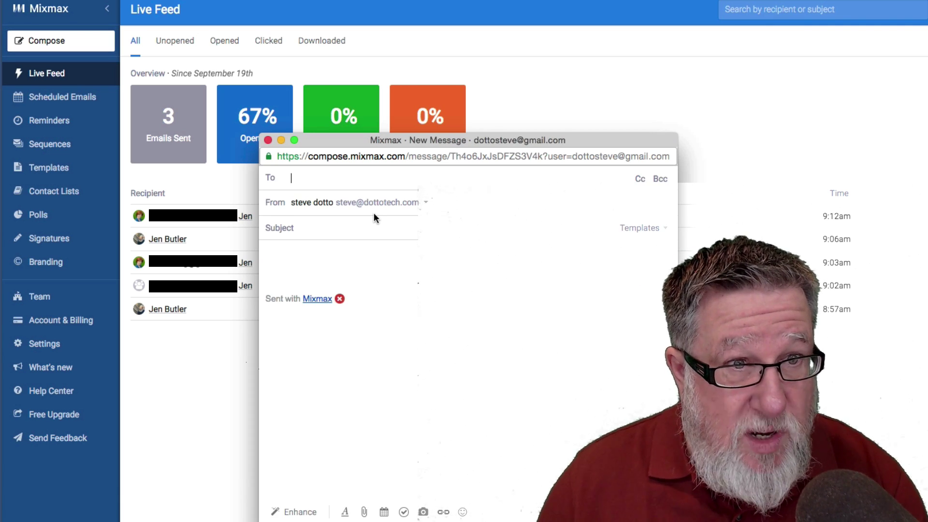
{"action": "left_click", "coordinate": [446, 228]}
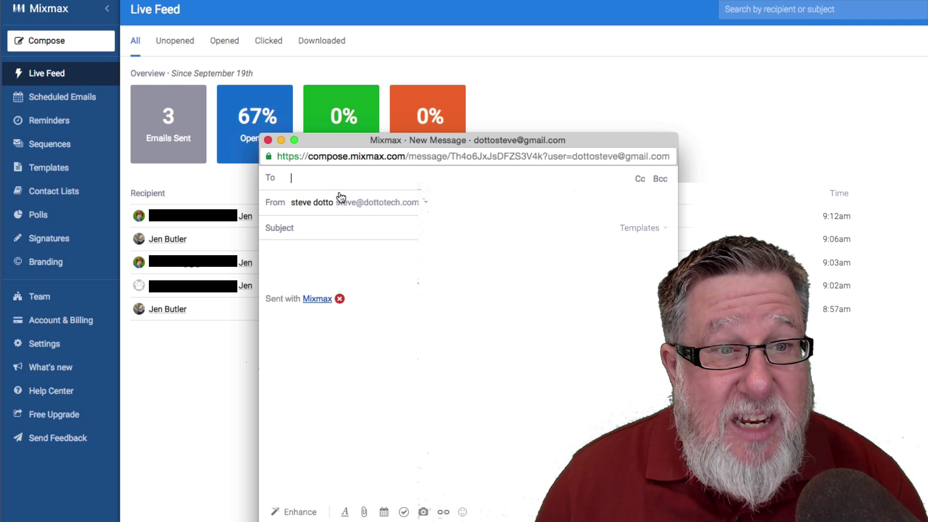
{"action": "type", "text": "Jen"}
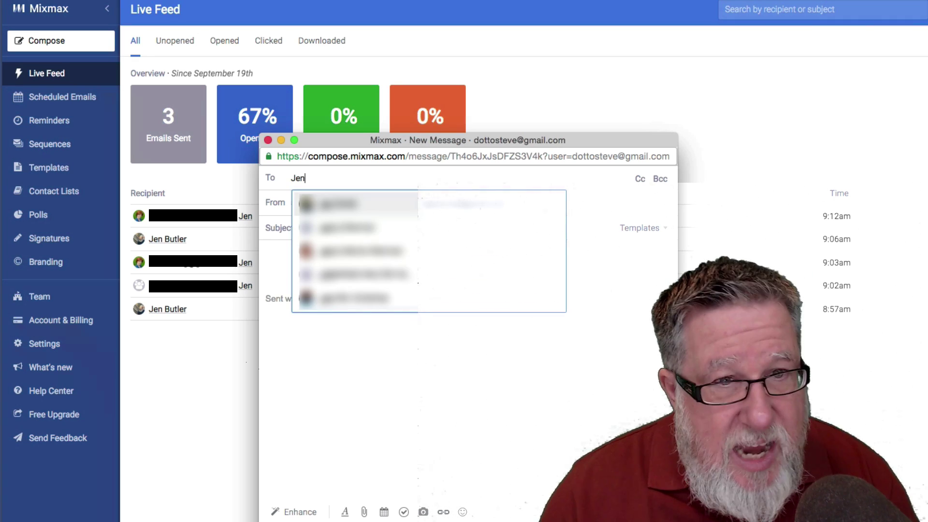
{"action": "left_click", "coordinate": [380, 210]}
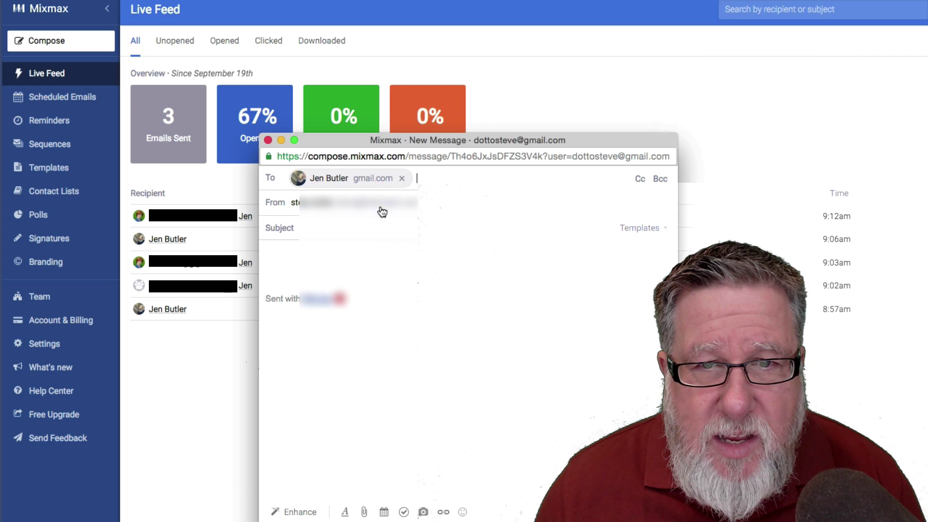
- Fill the message from the Meeting Request template and add a blank line before the closing
{"action": "left_click", "coordinate": [659, 232]}
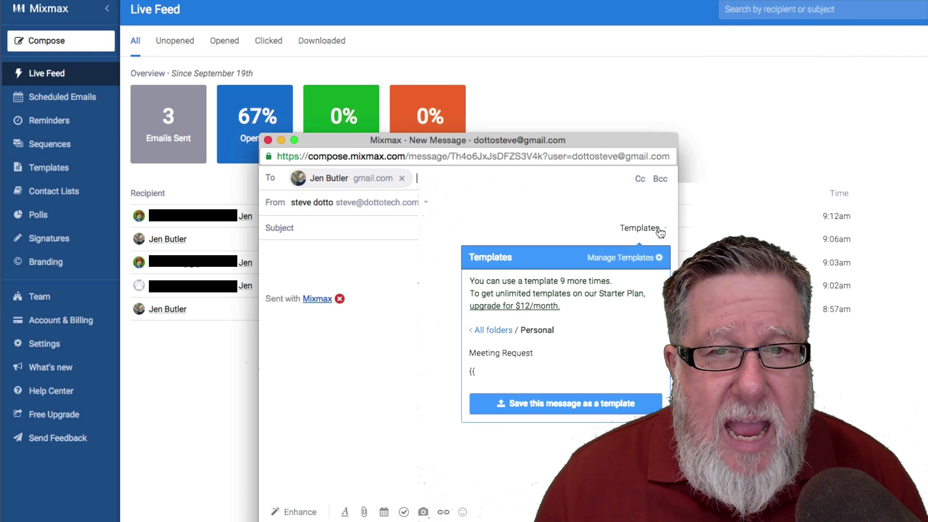
{"action": "left_click", "coordinate": [515, 358]}
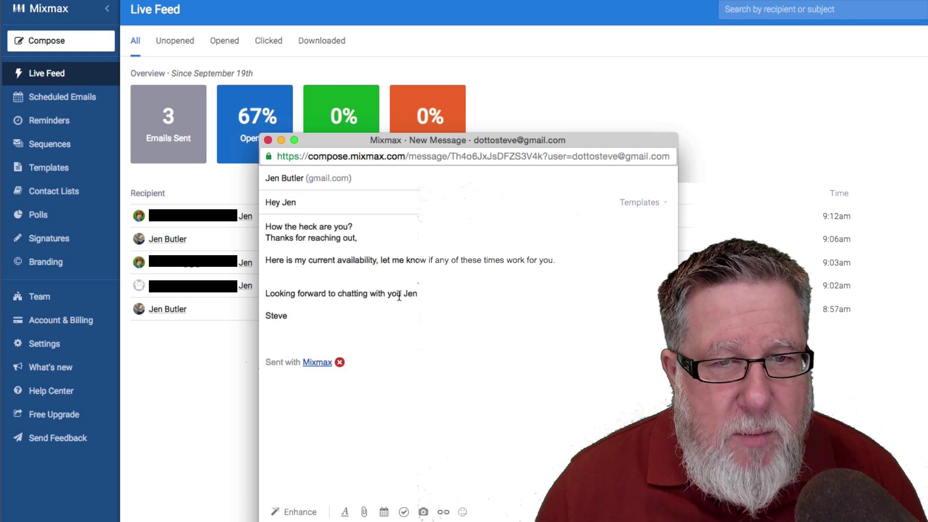
{"action": "key", "text": "Return"}
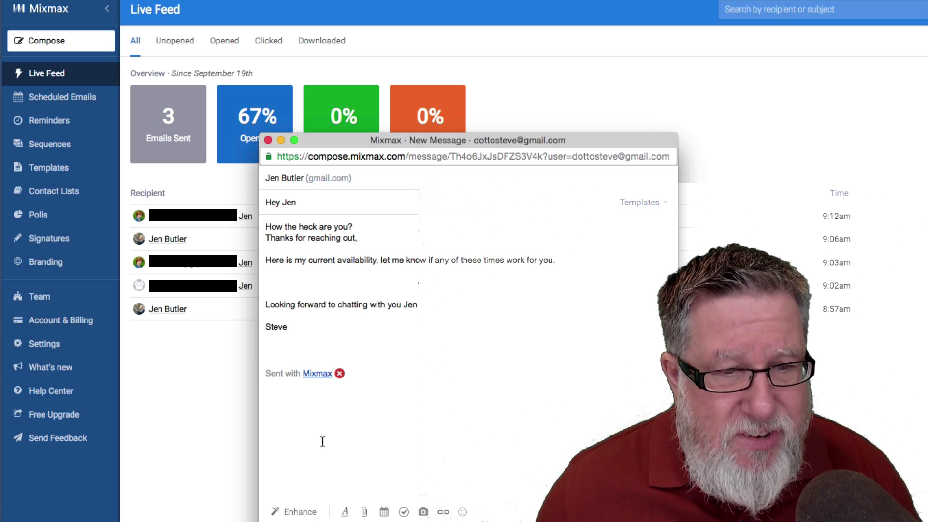
- Open the Enhance menu and browse its calendaring, survey, media, communication and link-preview inserts
{"action": "left_click", "coordinate": [302, 513]}
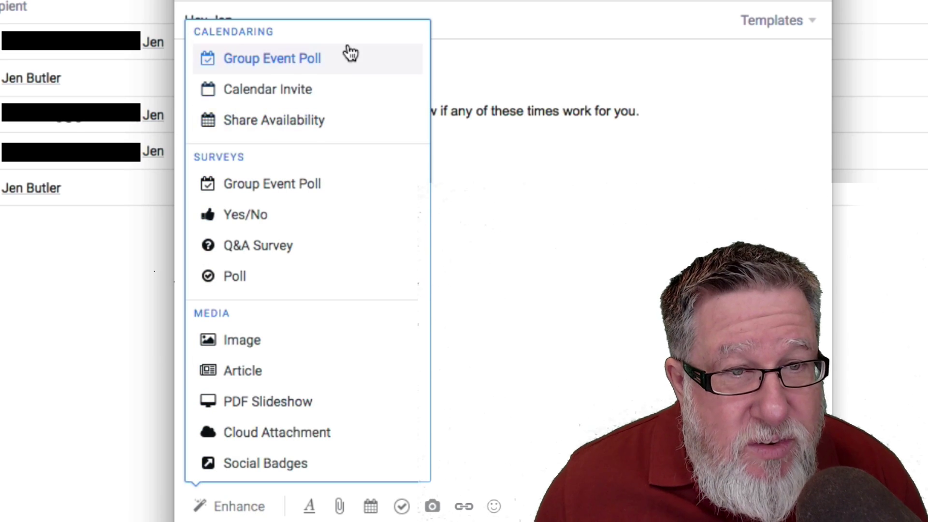
{"action": "scroll", "coordinate": [317, 152], "scroll_direction": "down", "scroll_amount": 5}
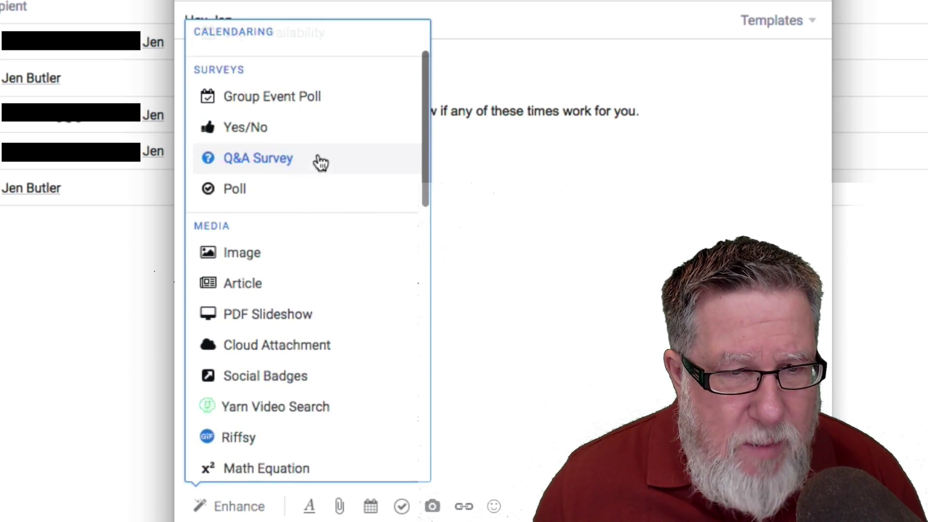
{"action": "scroll", "coordinate": [318, 157], "scroll_direction": "down", "scroll_amount": 9}
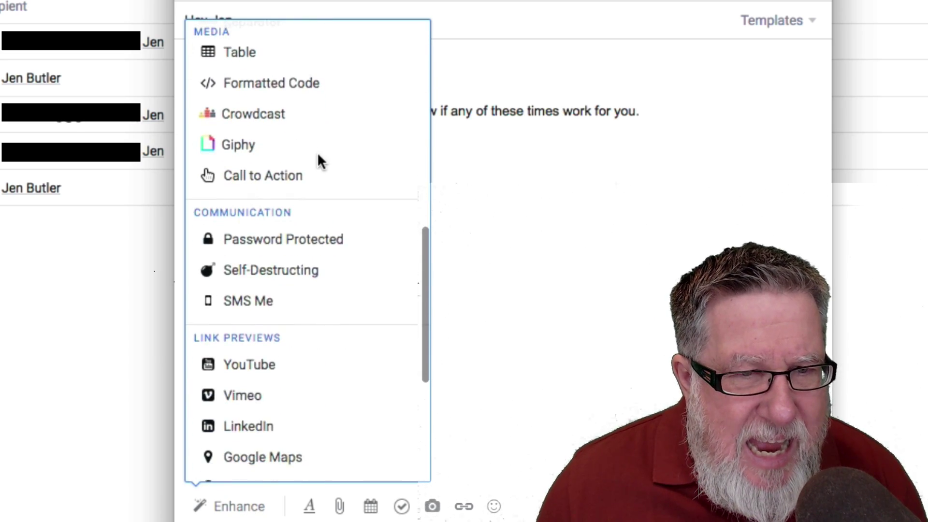
{"action": "scroll", "coordinate": [309, 285], "scroll_direction": "down", "scroll_amount": 3}
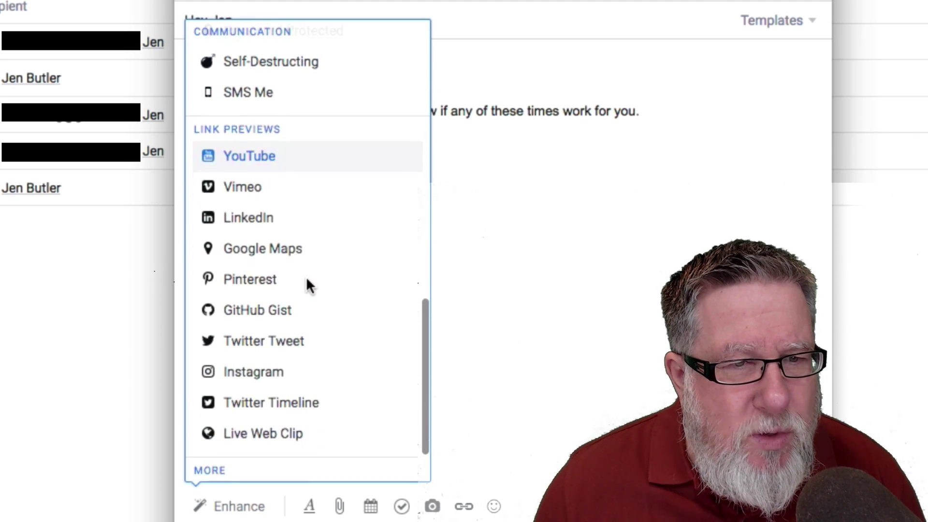
{"action": "scroll", "coordinate": [309, 285], "scroll_direction": "down", "scroll_amount": 2}
{"action": "scroll", "coordinate": [307, 286], "scroll_direction": "up", "scroll_amount": 11}
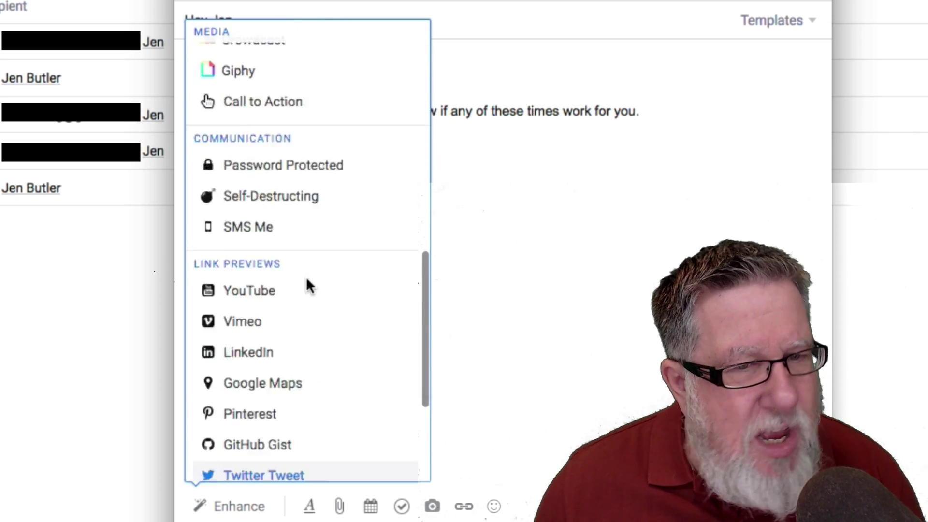
{"action": "scroll", "coordinate": [307, 280], "scroll_direction": "up", "scroll_amount": 8}
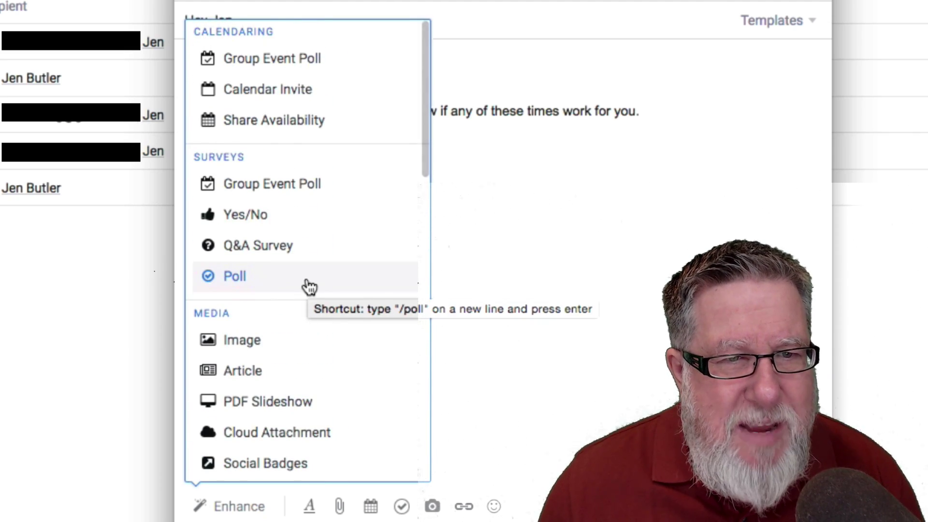
- Share availability: 12:00–1:00 PM Tue 9/20, 12:30–1:30 PM Wed 9/21, 12:00–1:00 PM Thu 9/22
{"action": "left_click", "coordinate": [297, 128]}
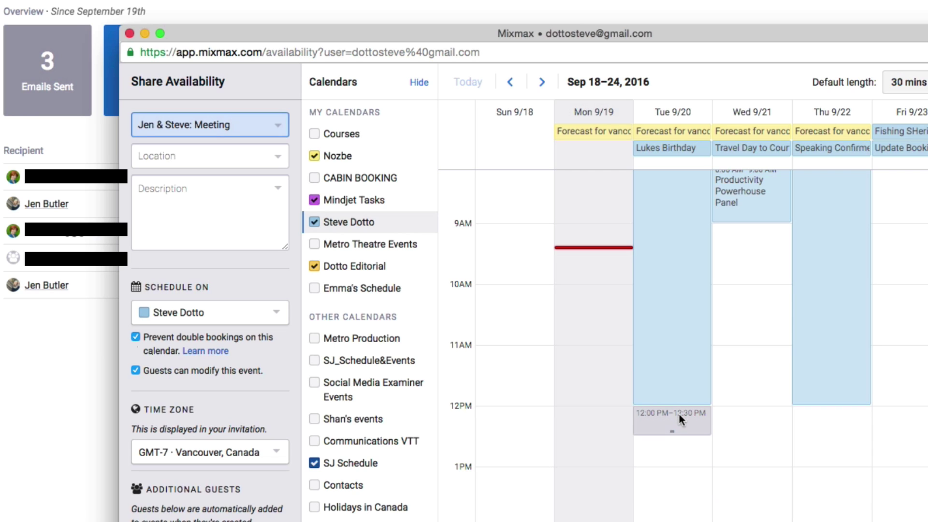
{"action": "left_click_drag", "start_coordinate": [679, 413], "coordinate": [677, 443]}
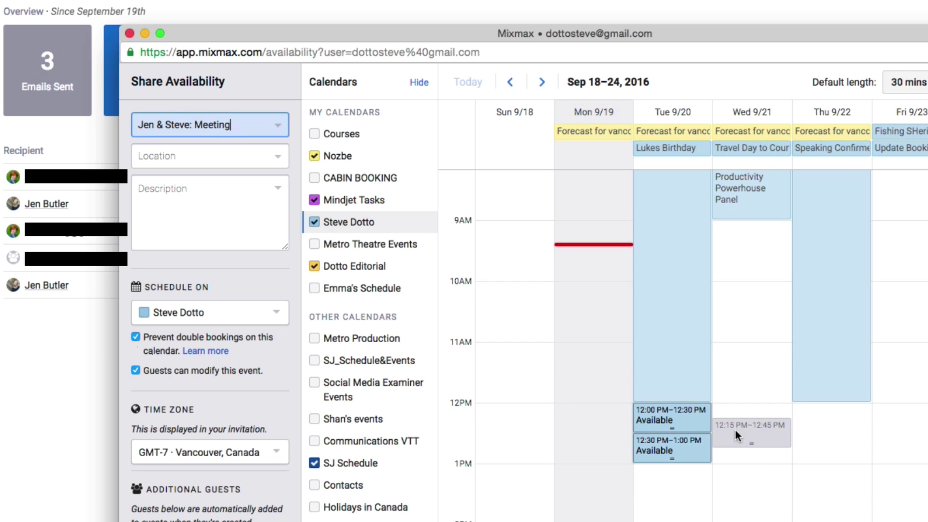
{"action": "left_click_drag", "start_coordinate": [738, 443], "coordinate": [744, 478]}
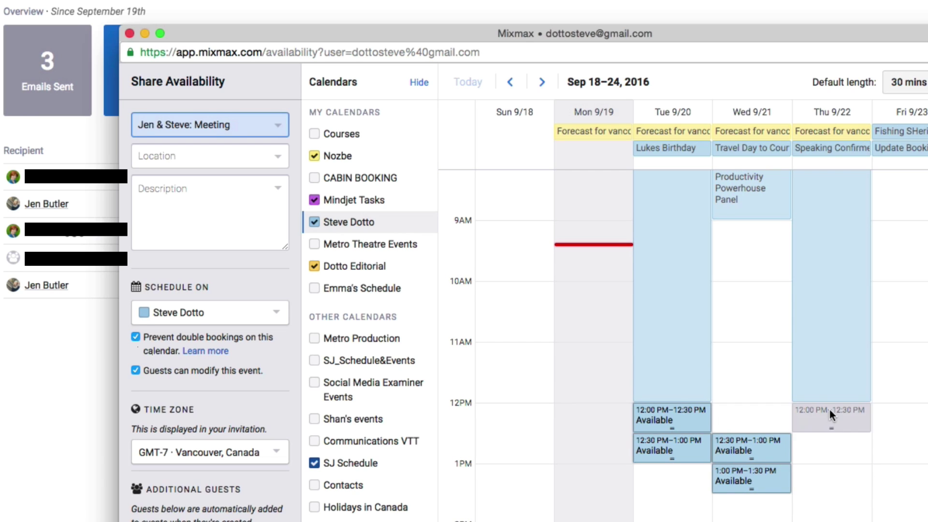
{"action": "left_click_drag", "start_coordinate": [829, 410], "coordinate": [819, 440]}
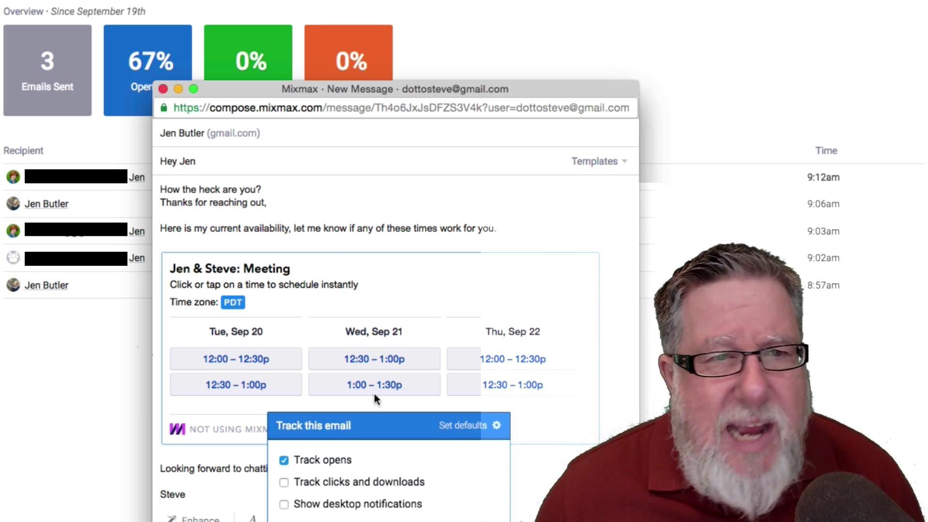
- Close the draft with its red close button, revealing the five-email Live Feed
{"action": "left_click", "coordinate": [162, 89]}
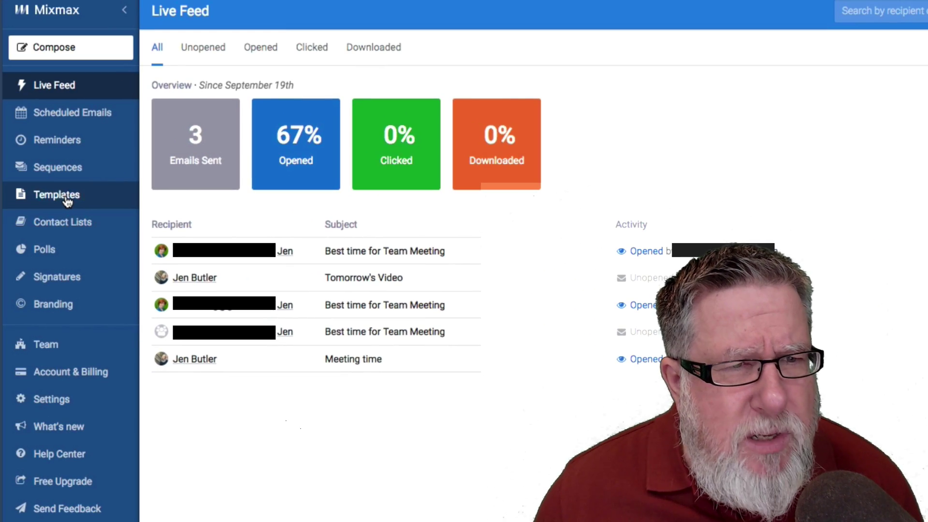
- Create a new Personal template and type '{{' in its body, dismissing the variable list
{"action": "left_click", "coordinate": [67, 199]}
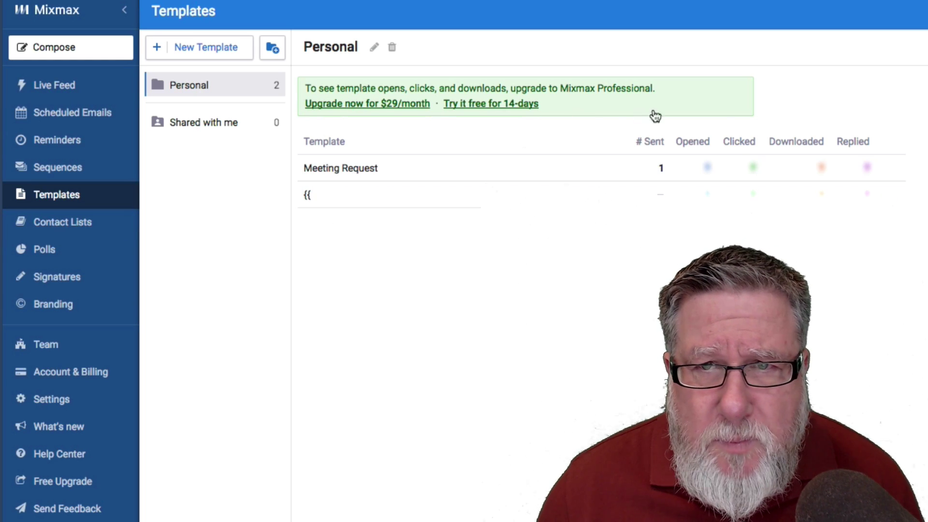
{"action": "left_click", "coordinate": [209, 54]}
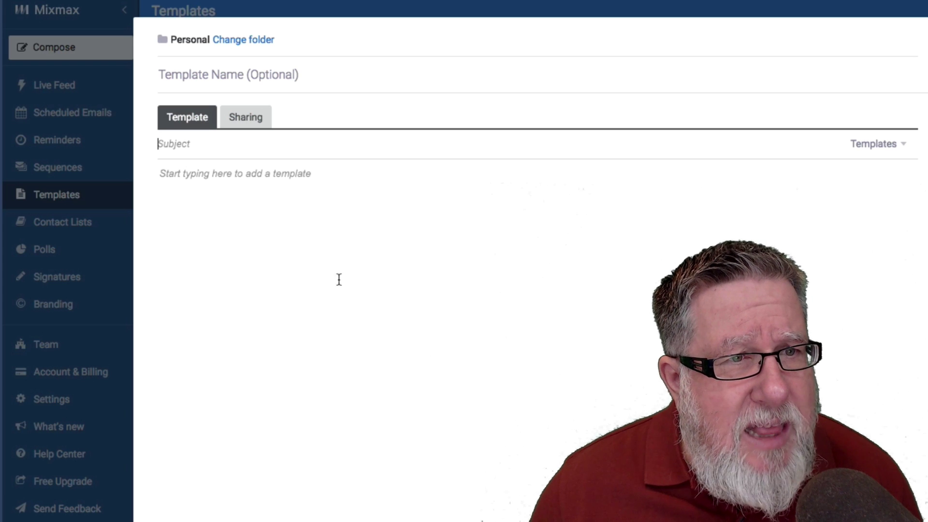
{"action": "left_click", "coordinate": [213, 175]}
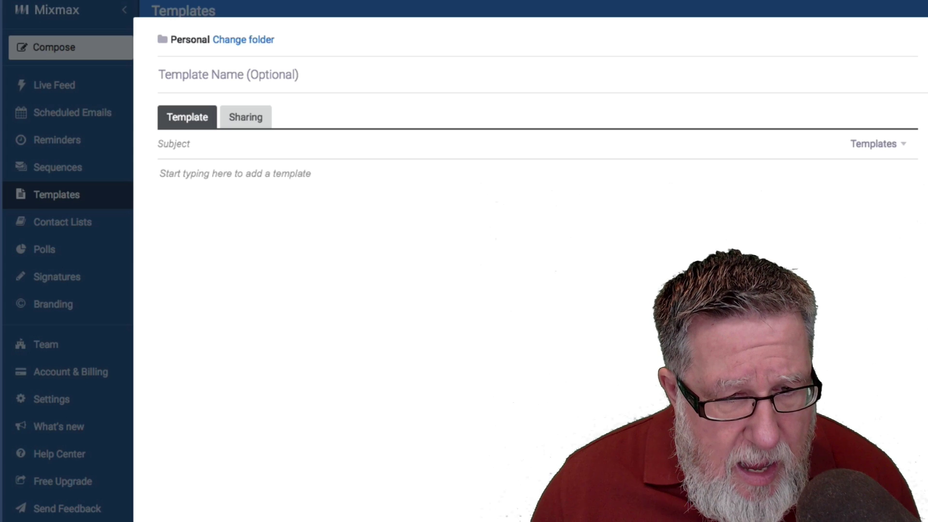
{"action": "type", "text": "{{"}
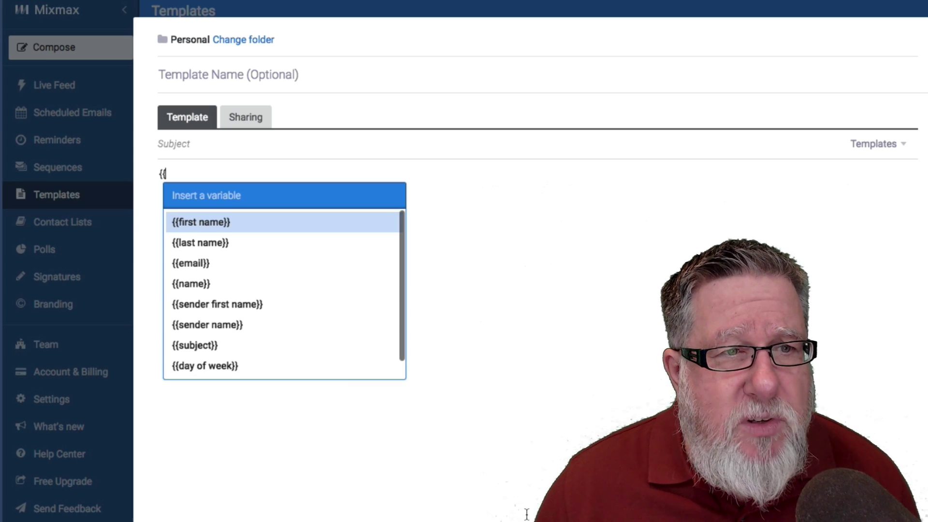
{"action": "scroll", "coordinate": [259, 285], "scroll_direction": "down", "scroll_amount": 1}
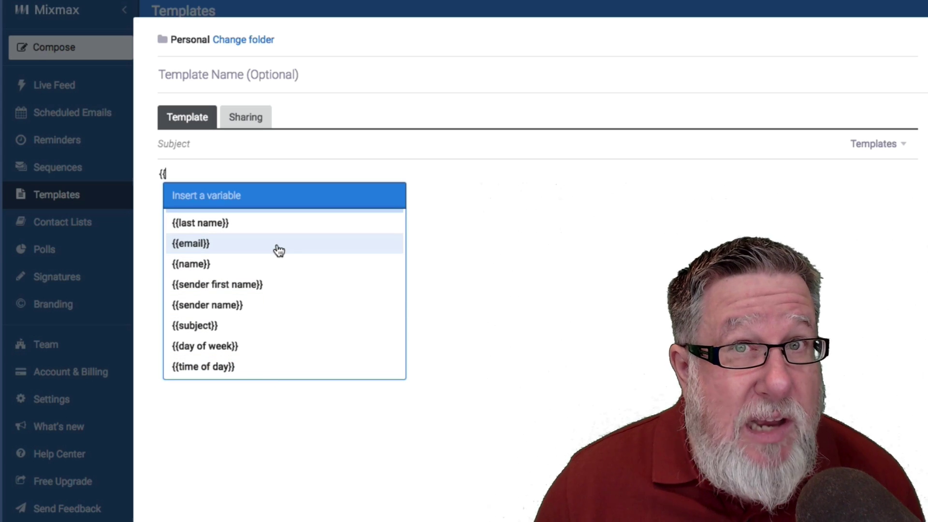
{"action": "scroll", "coordinate": [279, 251], "scroll_direction": "up", "scroll_amount": 1}
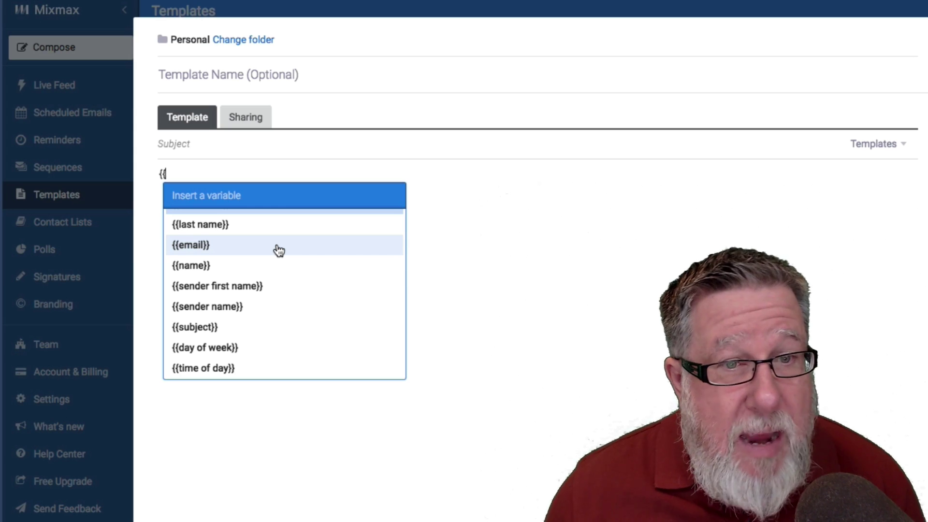
{"action": "key", "text": "Escape"}
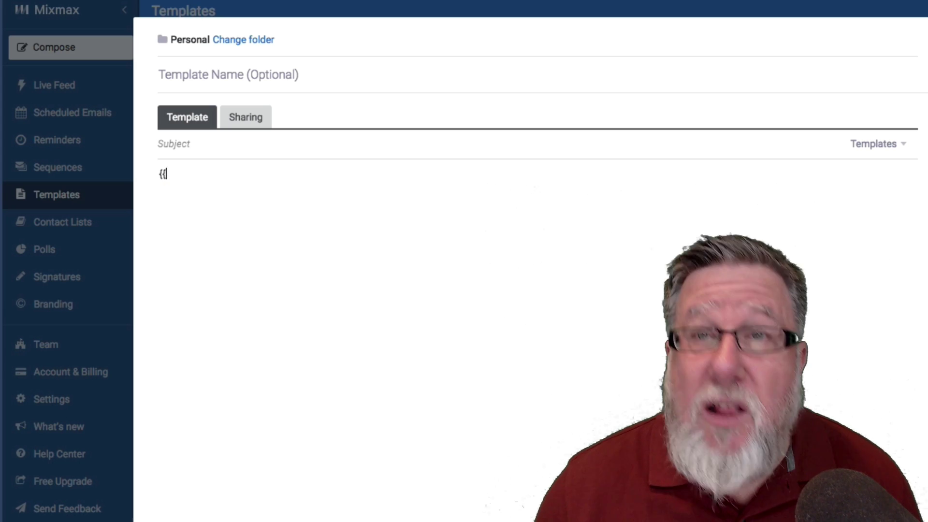
{"action": "type", "text": "/"}
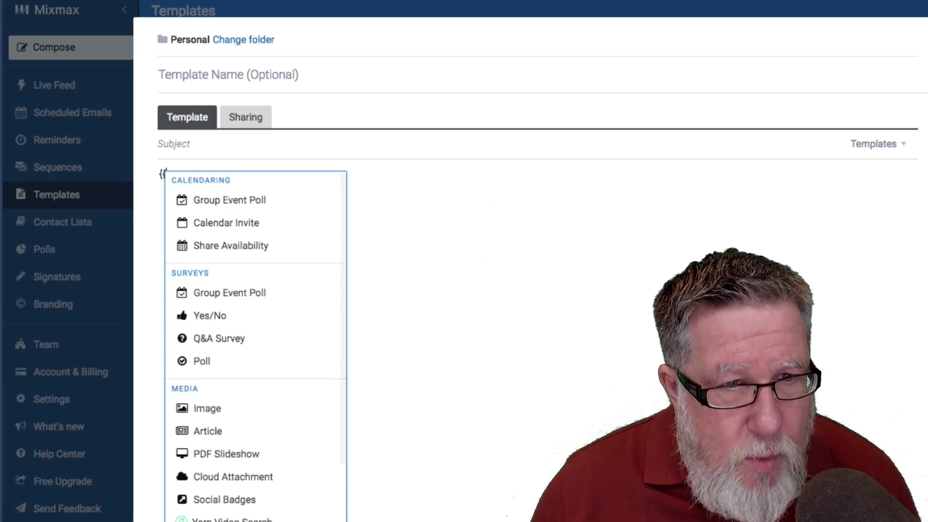
{"action": "scroll", "coordinate": [255, 338], "scroll_direction": "down", "scroll_amount": 1}
{"action": "scroll", "coordinate": [255, 348], "scroll_direction": "down", "scroll_amount": 8}
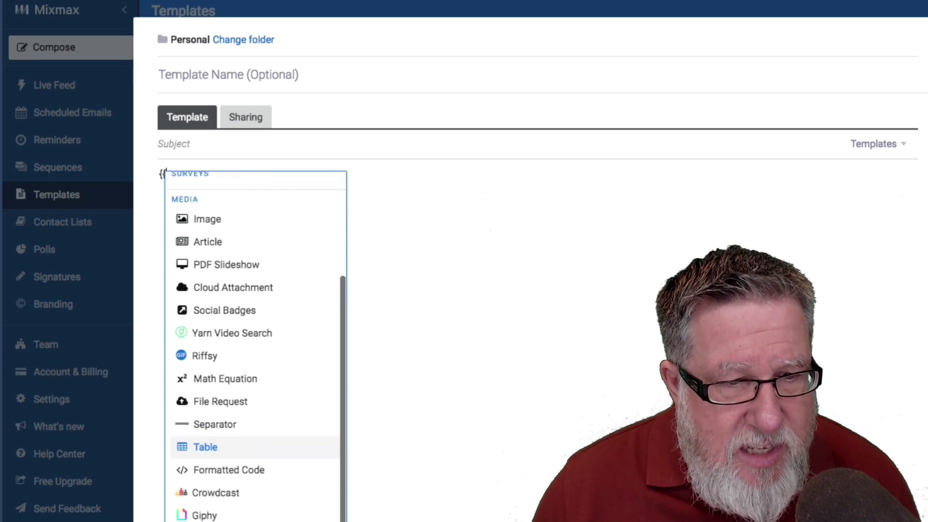
{"action": "scroll", "coordinate": [255, 348], "scroll_direction": "down", "scroll_amount": 1}
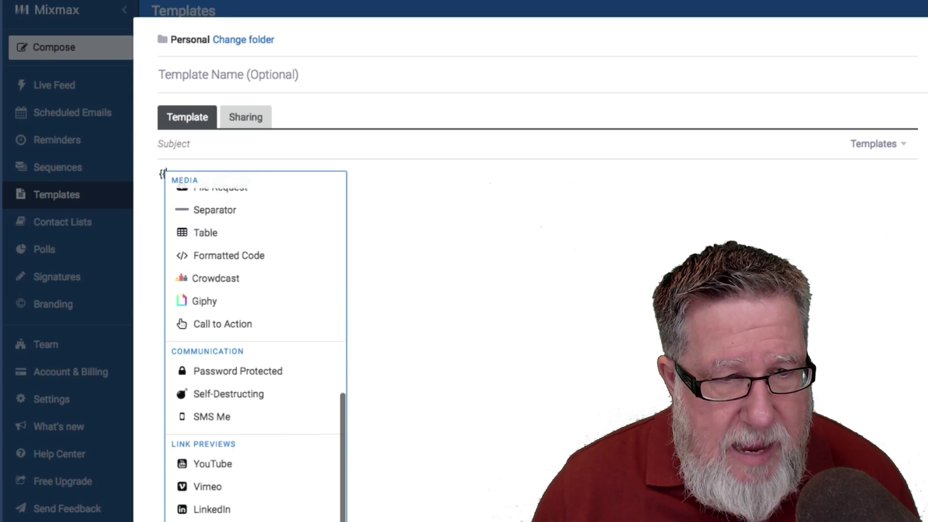
{"action": "scroll", "coordinate": [255, 348], "scroll_direction": "up", "scroll_amount": 1}
{"action": "scroll", "coordinate": [255, 348], "scroll_direction": "up", "scroll_amount": 9}
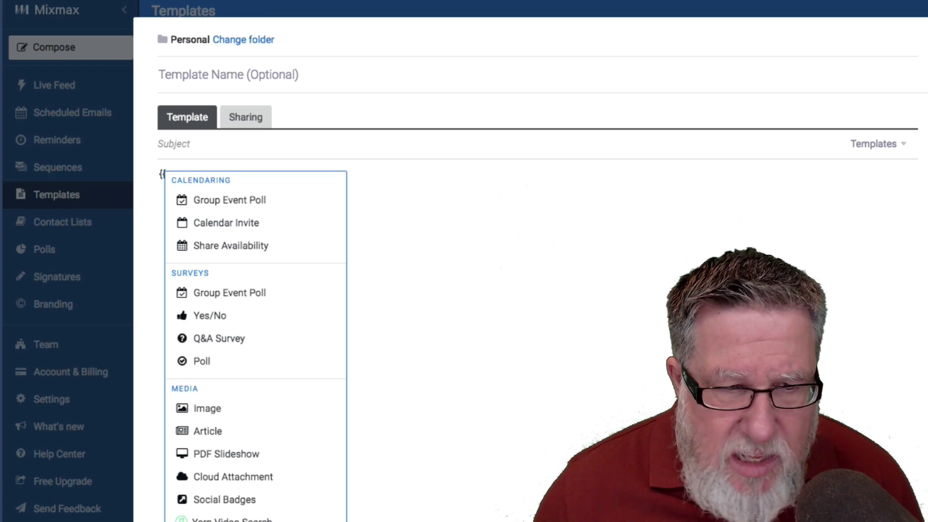
{"action": "key", "text": "Down"}
{"action": "key", "text": "Down"}
{"action": "key", "text": "Down"}
{"action": "key", "text": "Down"}
{"action": "key", "text": "Down"}
{"action": "key", "text": "Down"}
{"action": "key", "text": "Down"}
{"action": "key", "text": "Down"}
{"action": "key", "text": "Down"}
{"action": "key", "text": "Down"}
{"action": "key", "text": "Down"}
{"action": "key", "text": "Down"}
{"action": "key", "text": "Down"}
{"action": "key", "text": "Down"}
{"action": "key", "text": "Down"}
{"action": "key", "text": "Down"}
{"action": "key", "text": "Down"}
{"action": "key", "text": "Down"}
{"action": "key", "text": "Down"}
{"action": "key", "text": "Down"}
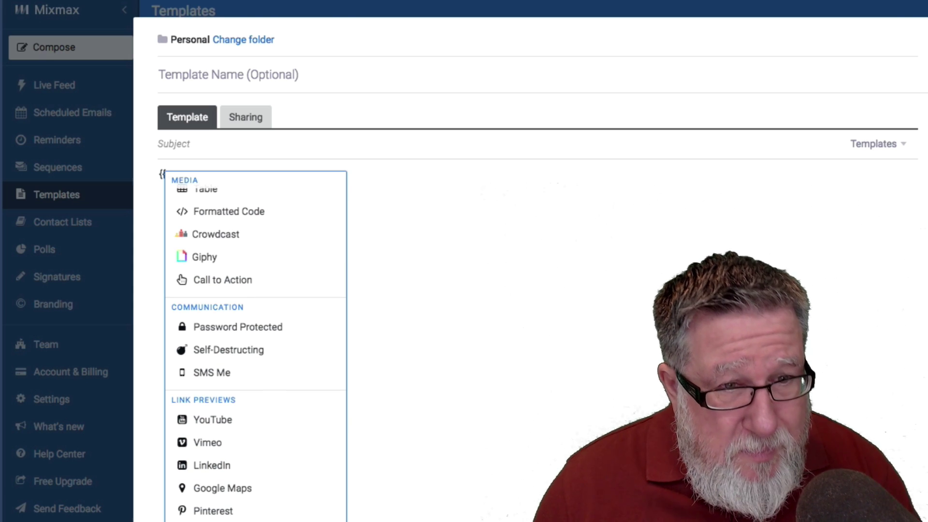
{"action": "scroll", "coordinate": [255, 346], "scroll_direction": "down", "scroll_amount": 1}
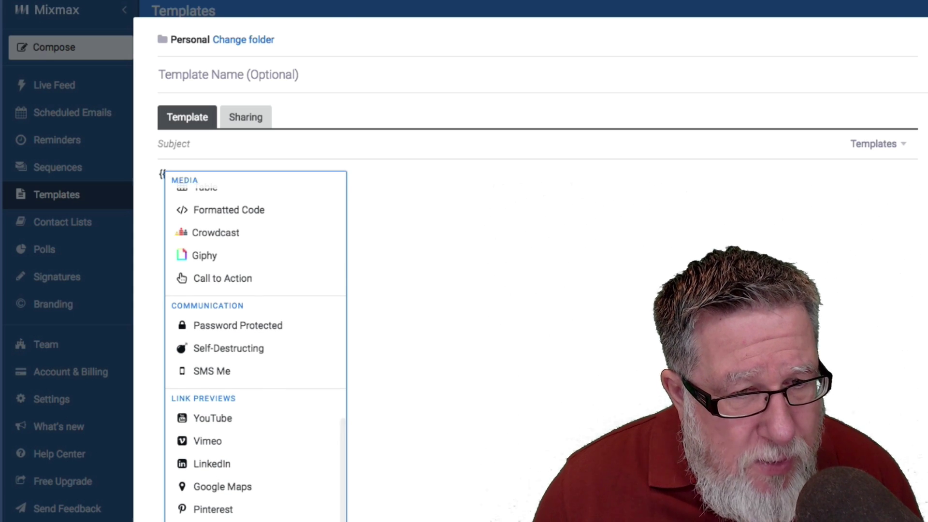
{"action": "scroll", "coordinate": [255, 346], "scroll_direction": "up", "scroll_amount": 1}
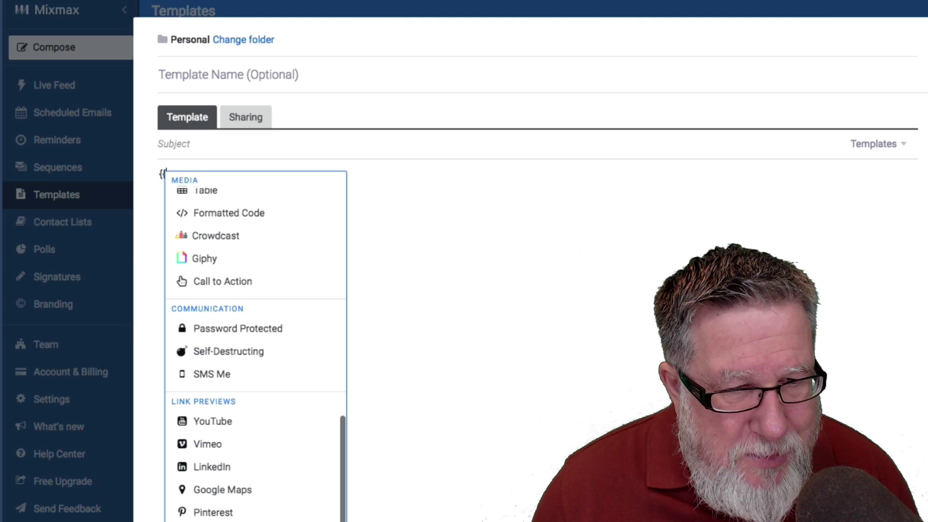
{"action": "key", "text": "Return"}
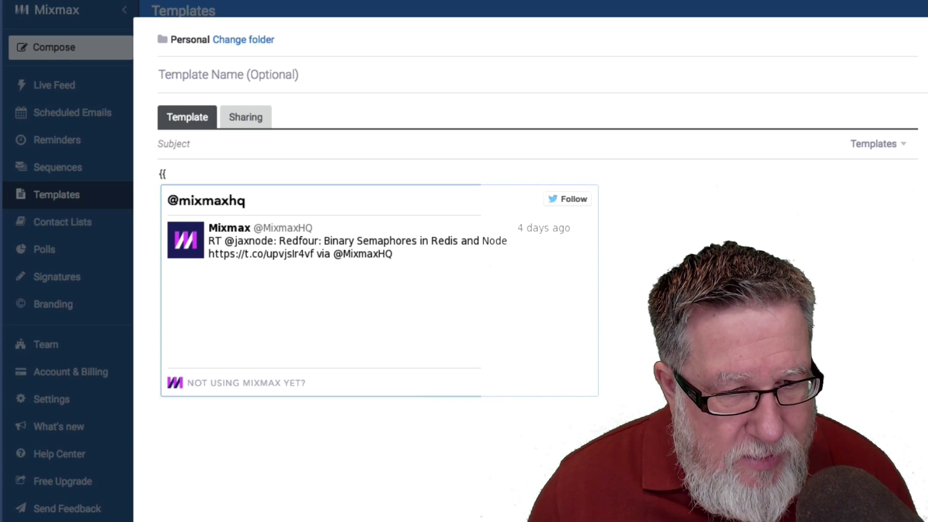
{"action": "key", "text": "Escape"}
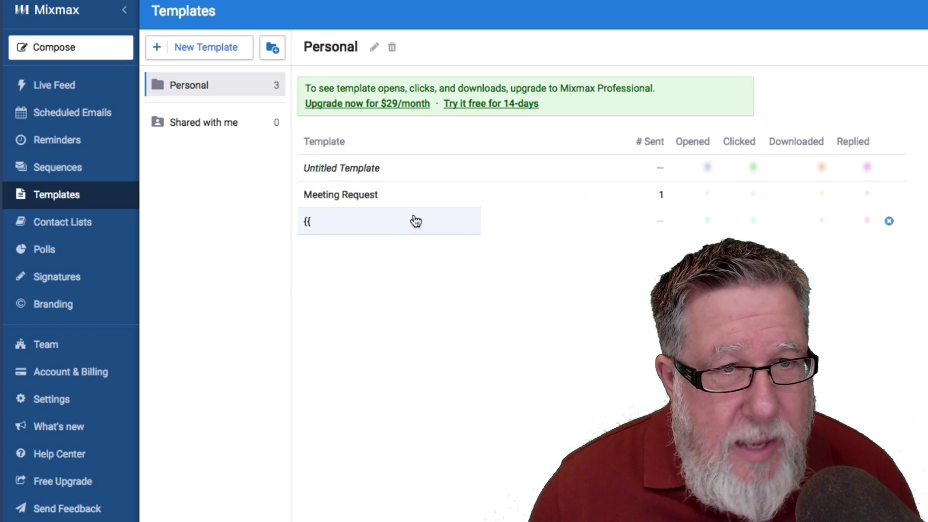
- Reopen the '{{' template and add a Twitter social badge with the user's username, then start a new line
{"action": "left_click", "coordinate": [475, 230]}
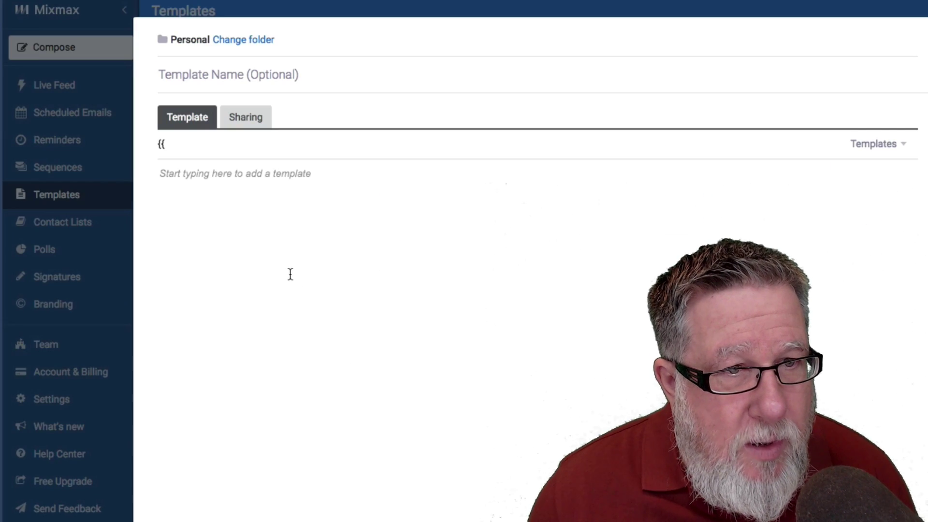
{"action": "type", "text": "/"}
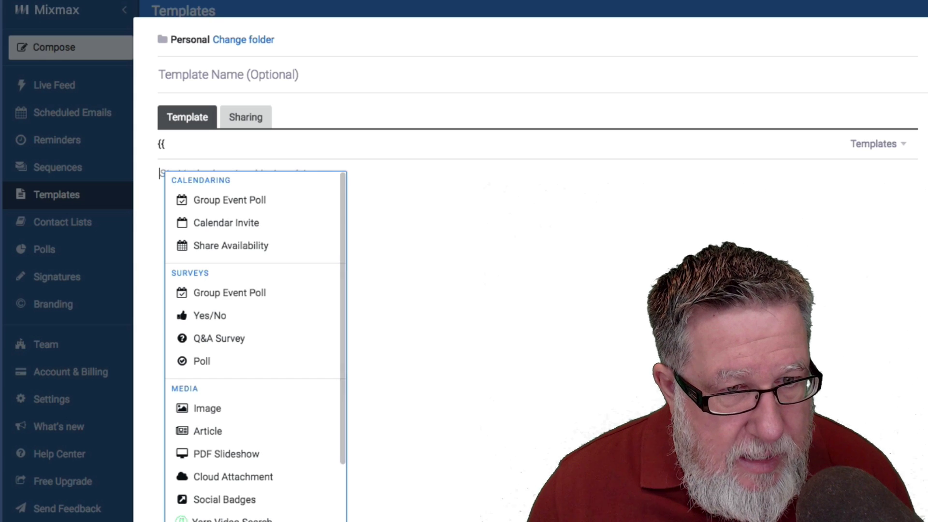
{"action": "left_click", "coordinate": [251, 502]}
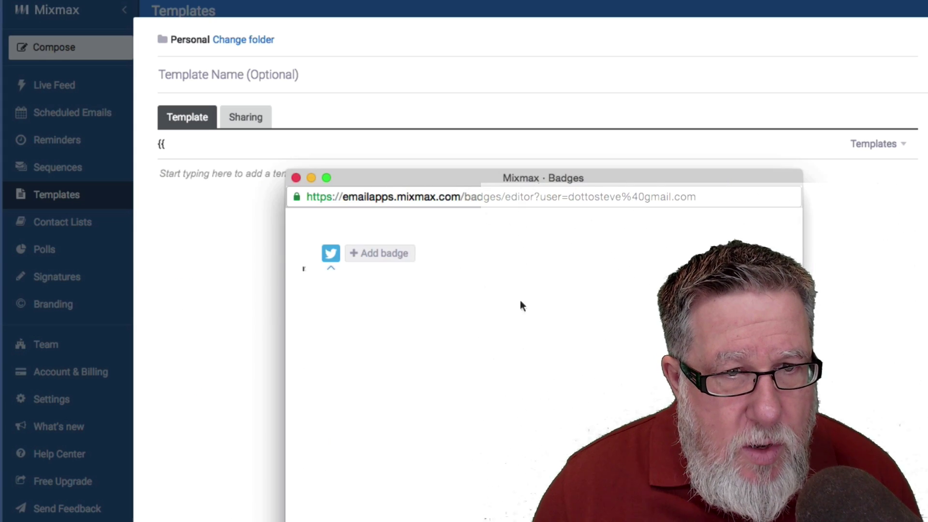
{"action": "left_click", "coordinate": [330, 253]}
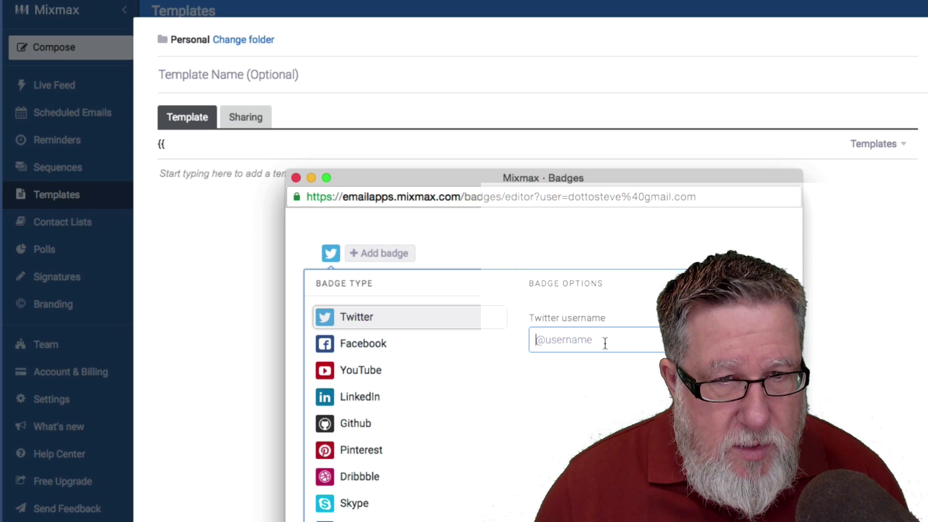
{"action": "type", "text": "dottotech"}
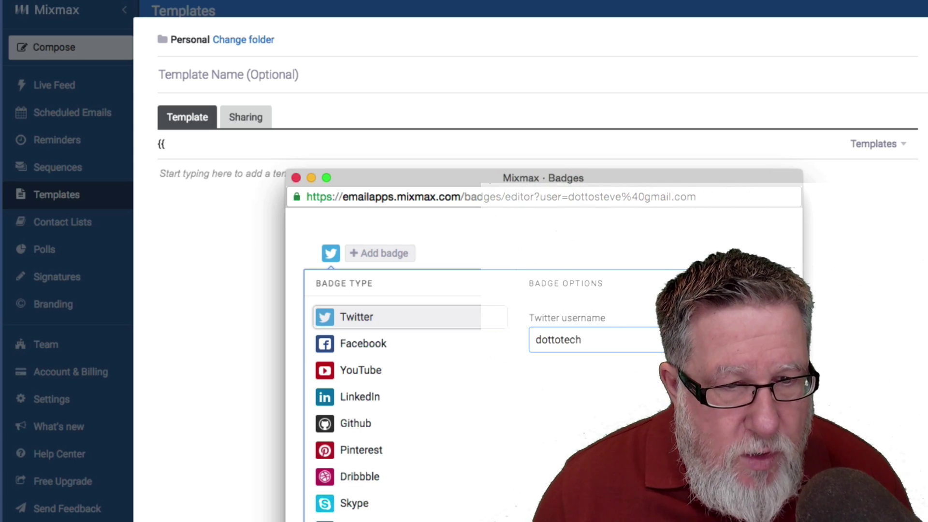
{"action": "key", "text": "Return"}
{"action": "mouse_move", "coordinate": [187, 188]}
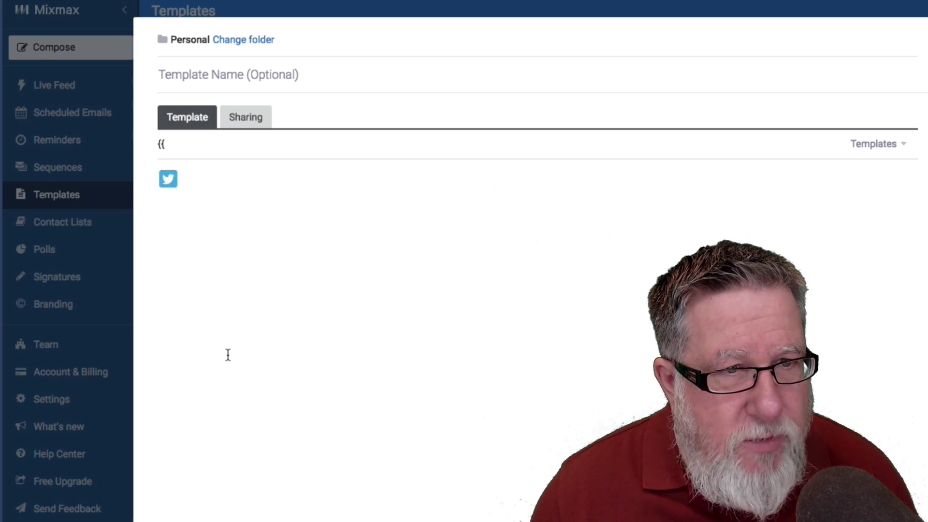
{"action": "key", "text": "Return"}
{"action": "key", "text": "Return"}
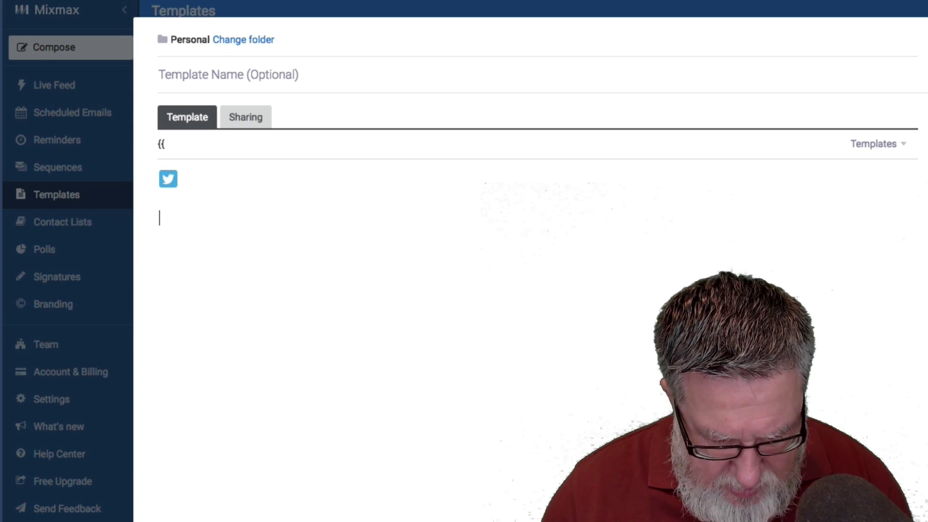
- Embed a Twitter timeline for the user's own handle below the badge
{"action": "type", "text": "/"}
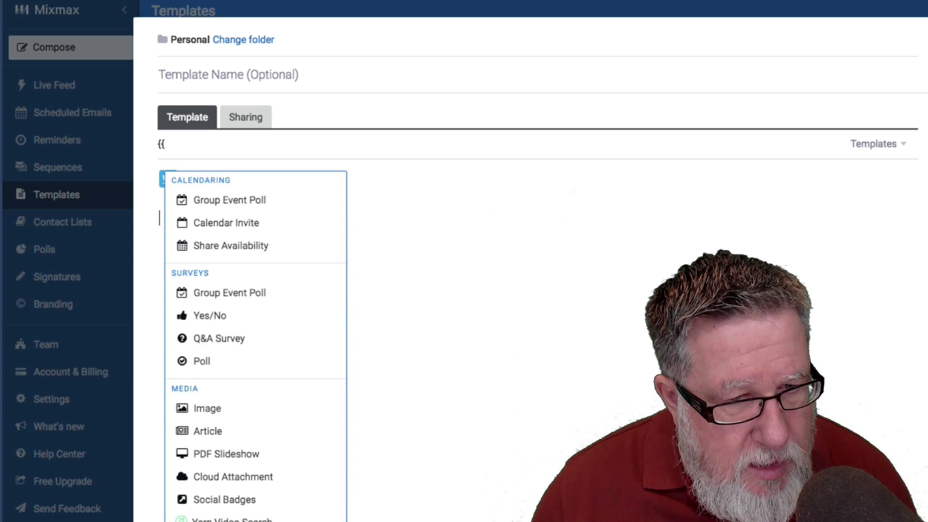
{"action": "scroll", "coordinate": [256, 345], "scroll_direction": "down", "scroll_amount": 10}
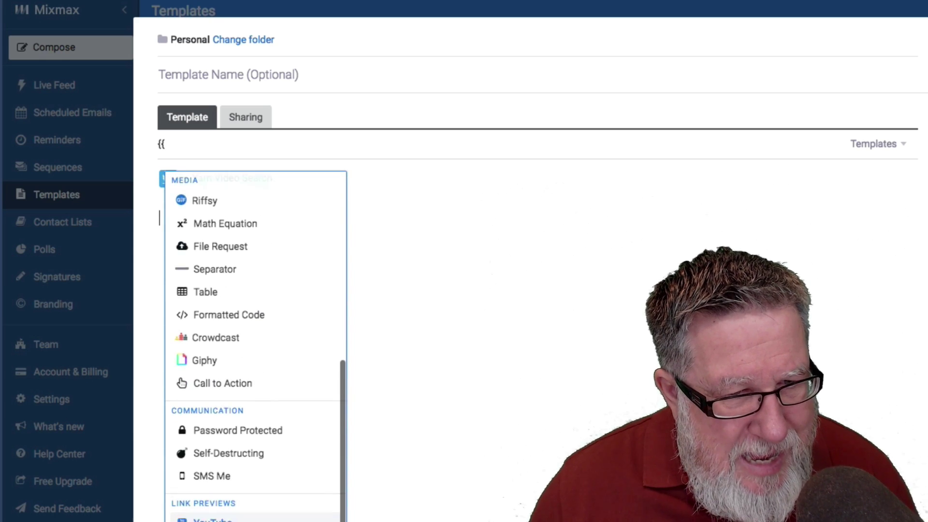
{"action": "scroll", "coordinate": [256, 346], "scroll_direction": "down", "scroll_amount": 3}
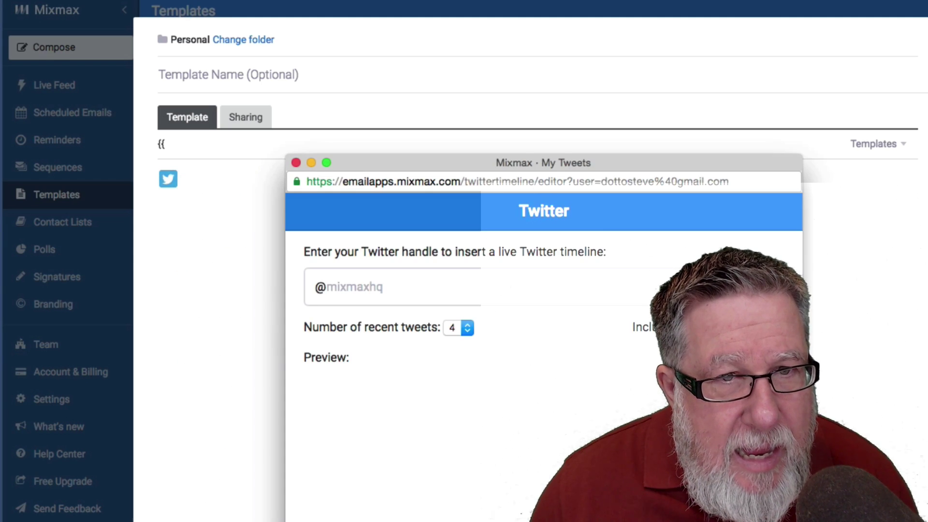
{"action": "left_click", "coordinate": [425, 287]}
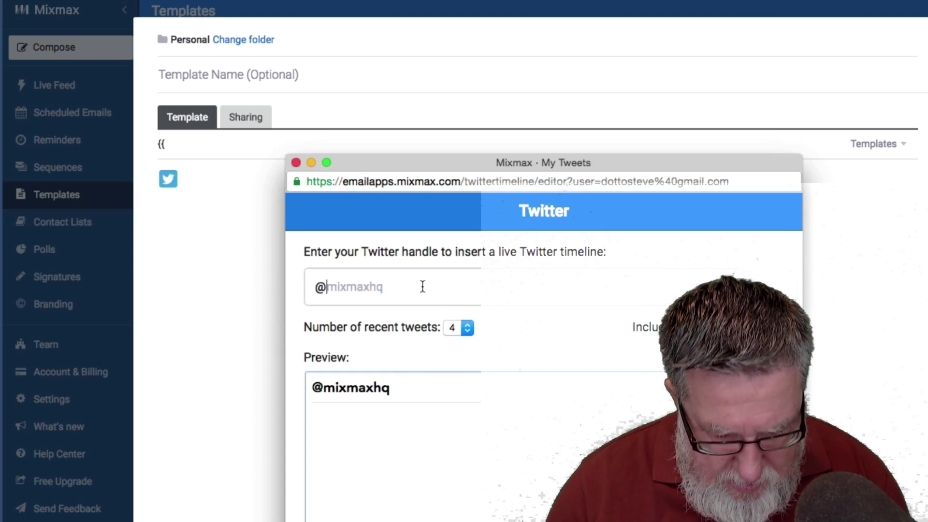
{"action": "type", "text": "dottotech"}
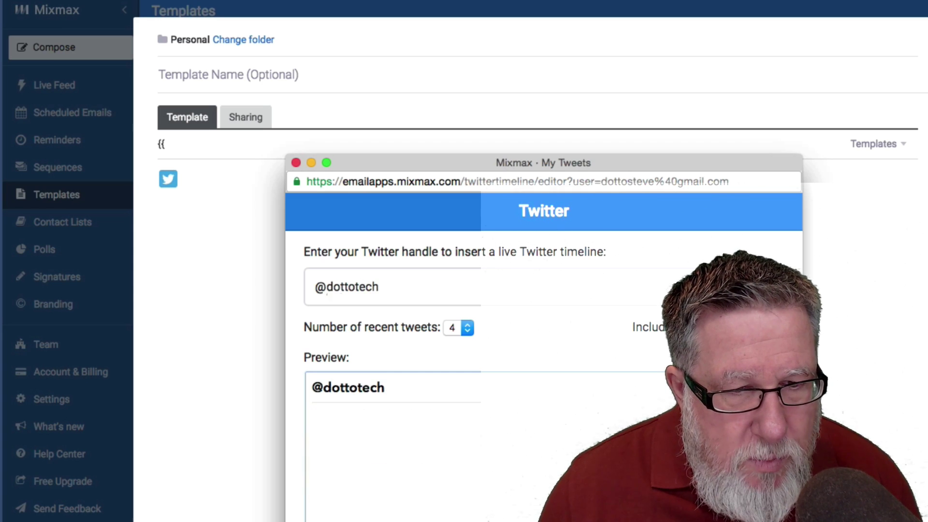
{"action": "key", "text": "Return"}
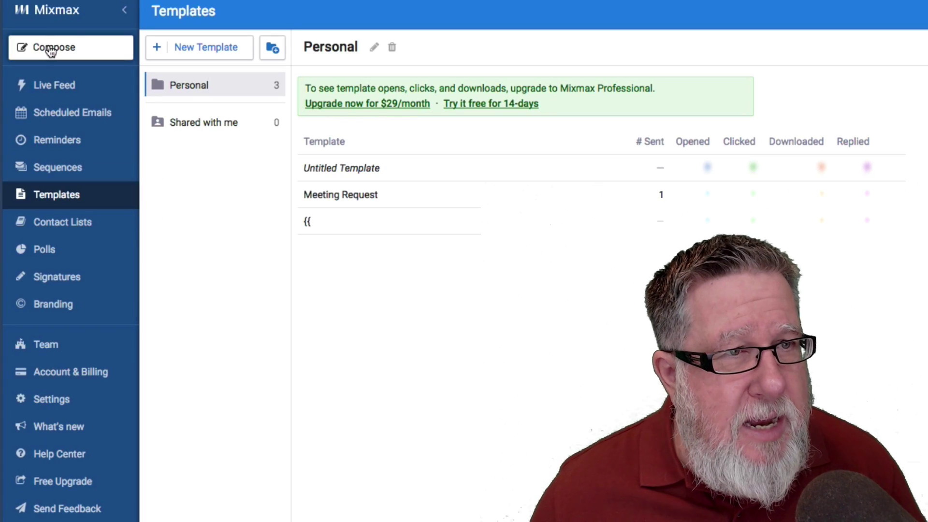
- Open a compose window, then view the Live Feed stats: 3 sent, 67% opened, 0% clicked
{"action": "left_click", "coordinate": [51, 48]}
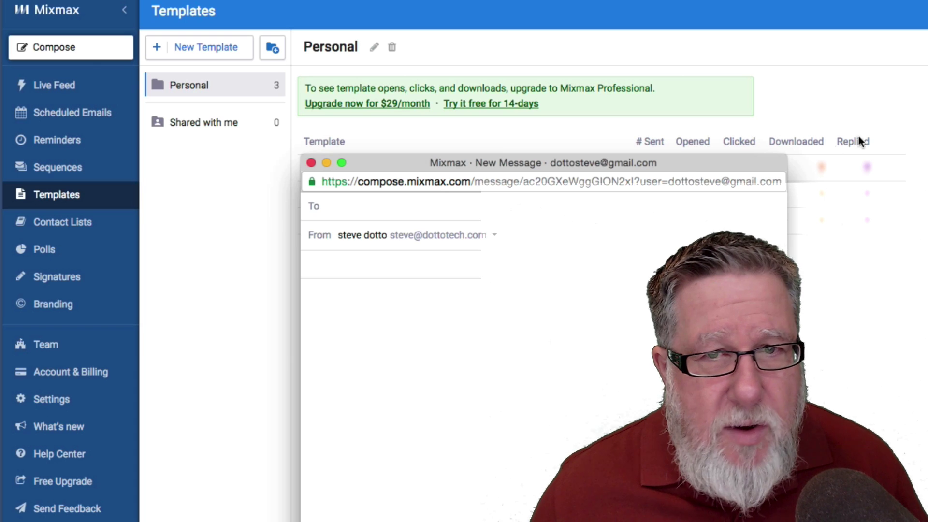
{"action": "left_click", "coordinate": [63, 87]}
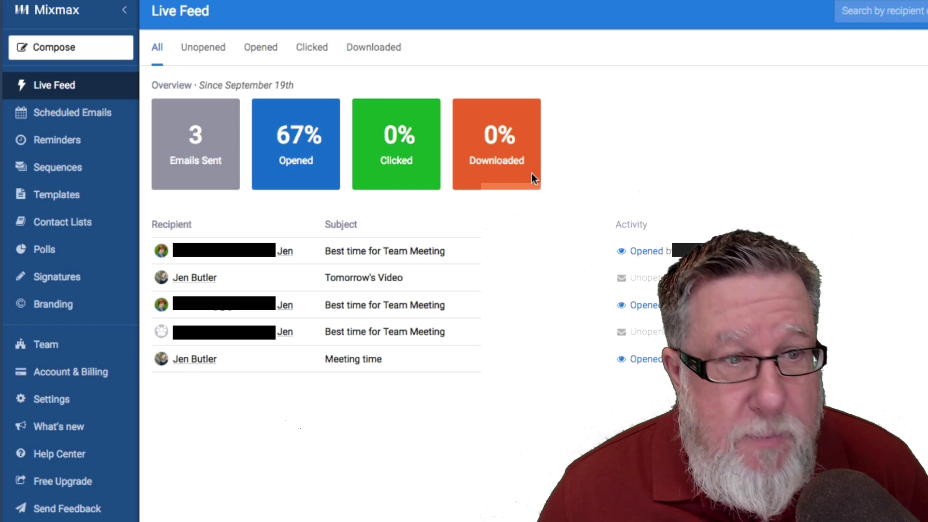
- Switch to the Polls section to view the Team Meeting poll results
{"action": "left_click", "coordinate": [43, 252]}
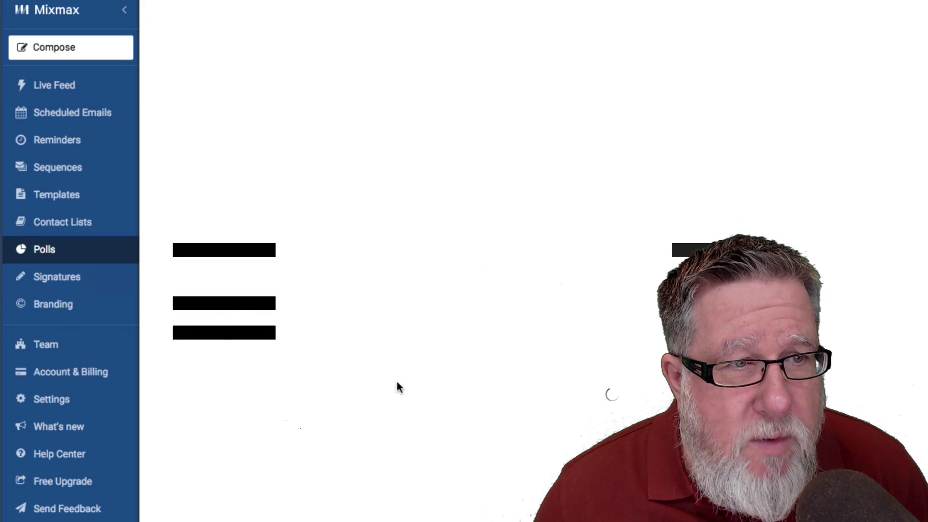